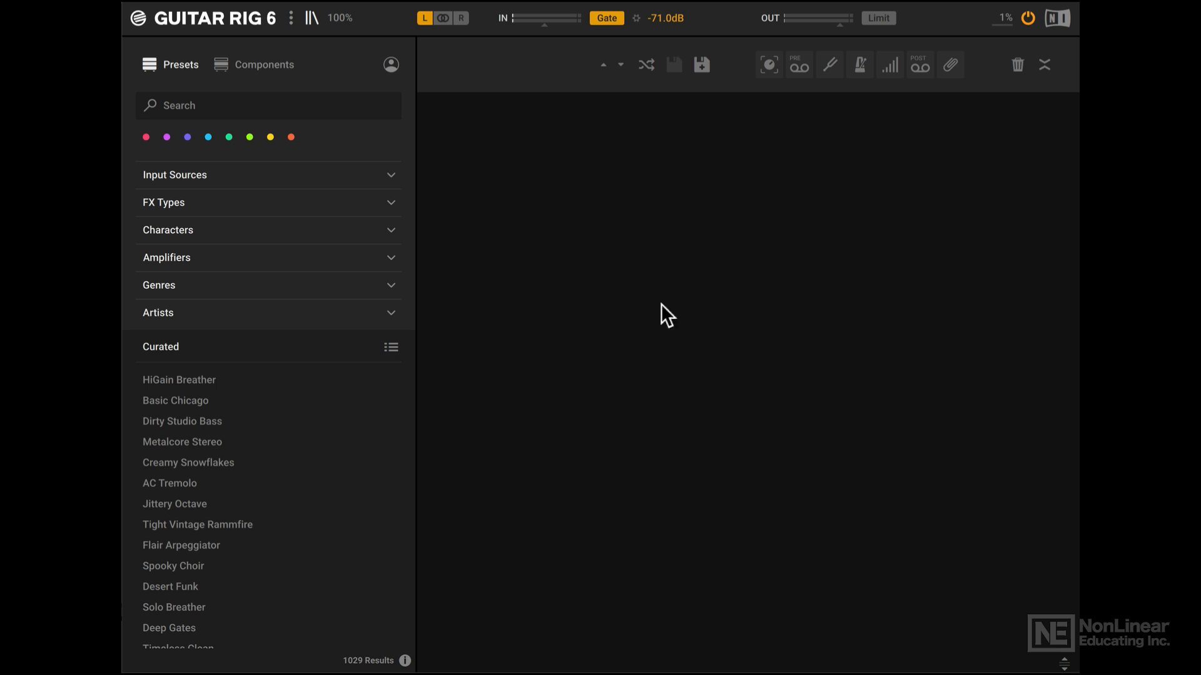
- Hide and restore the browser, and look through its component and curated preset lists
left_click(313, 19)
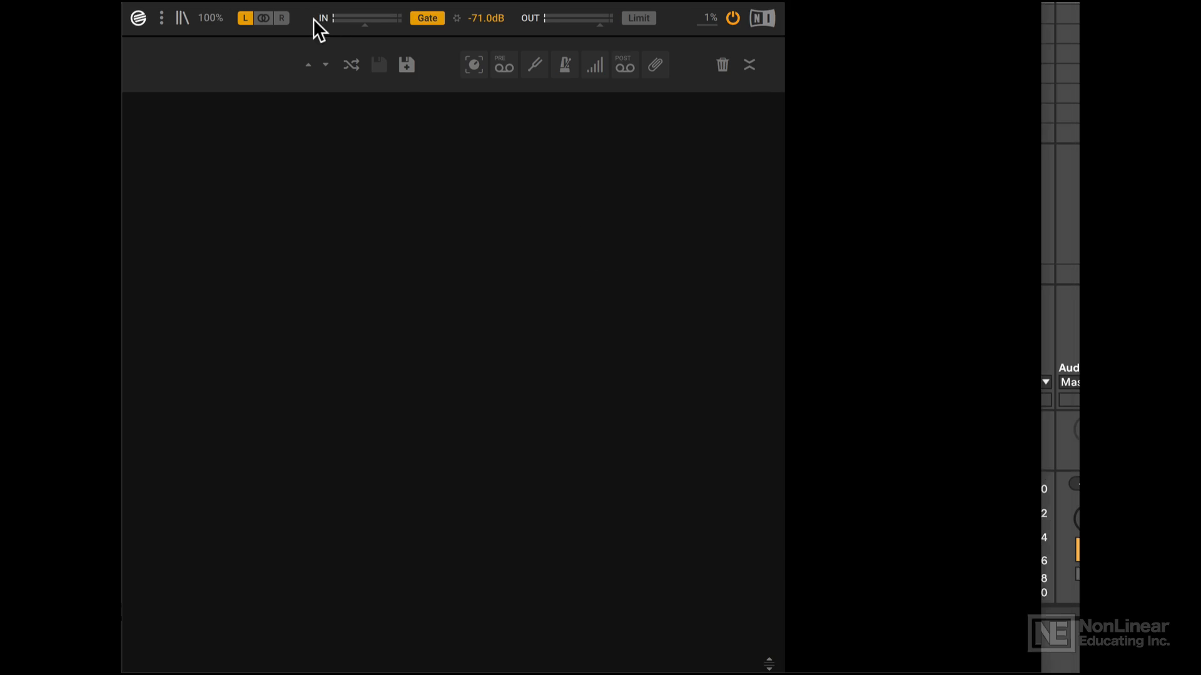
left_click(181, 18)
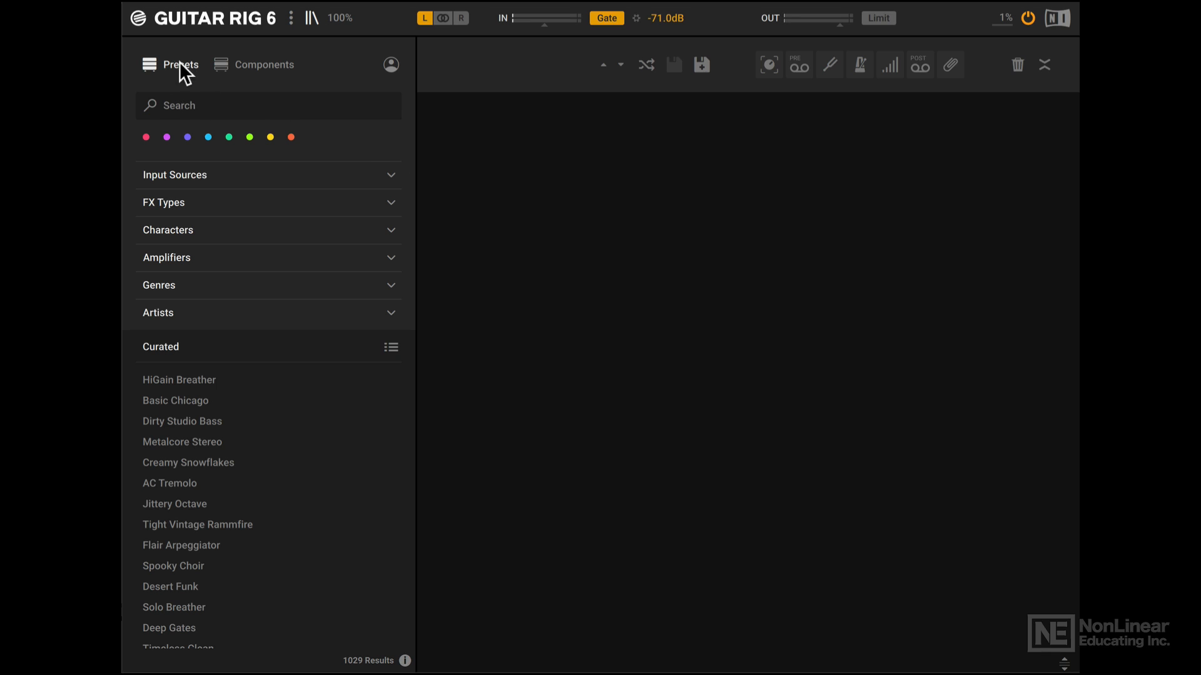
left_click(260, 64)
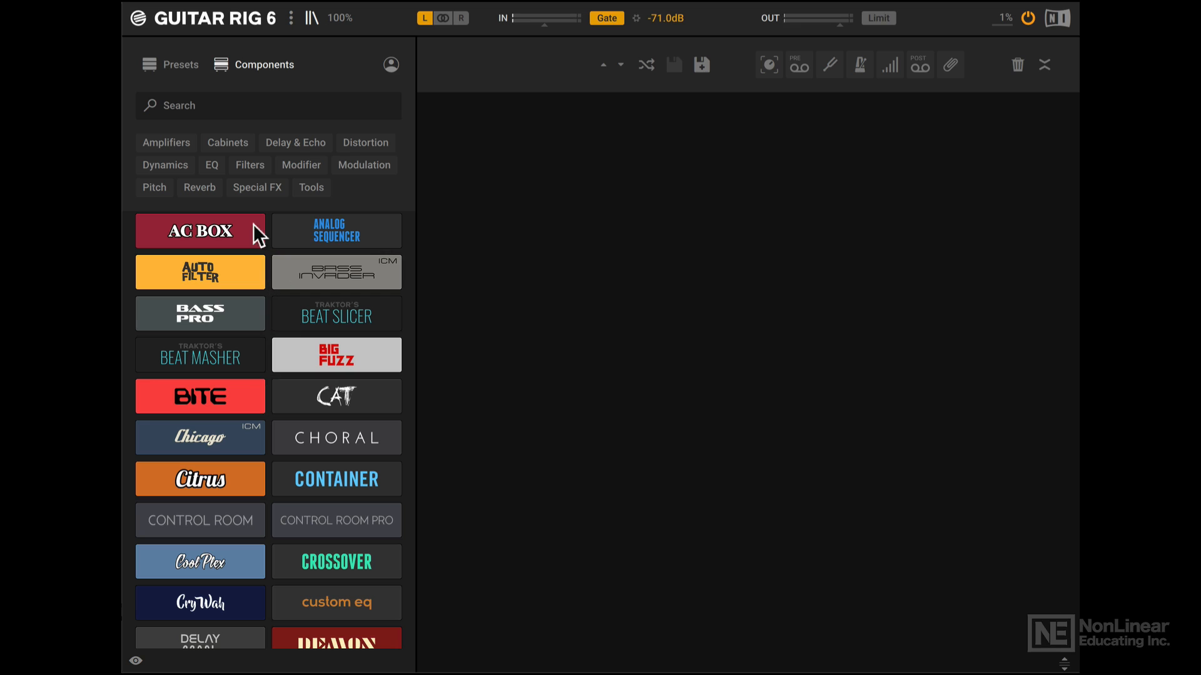
left_click(178, 66)
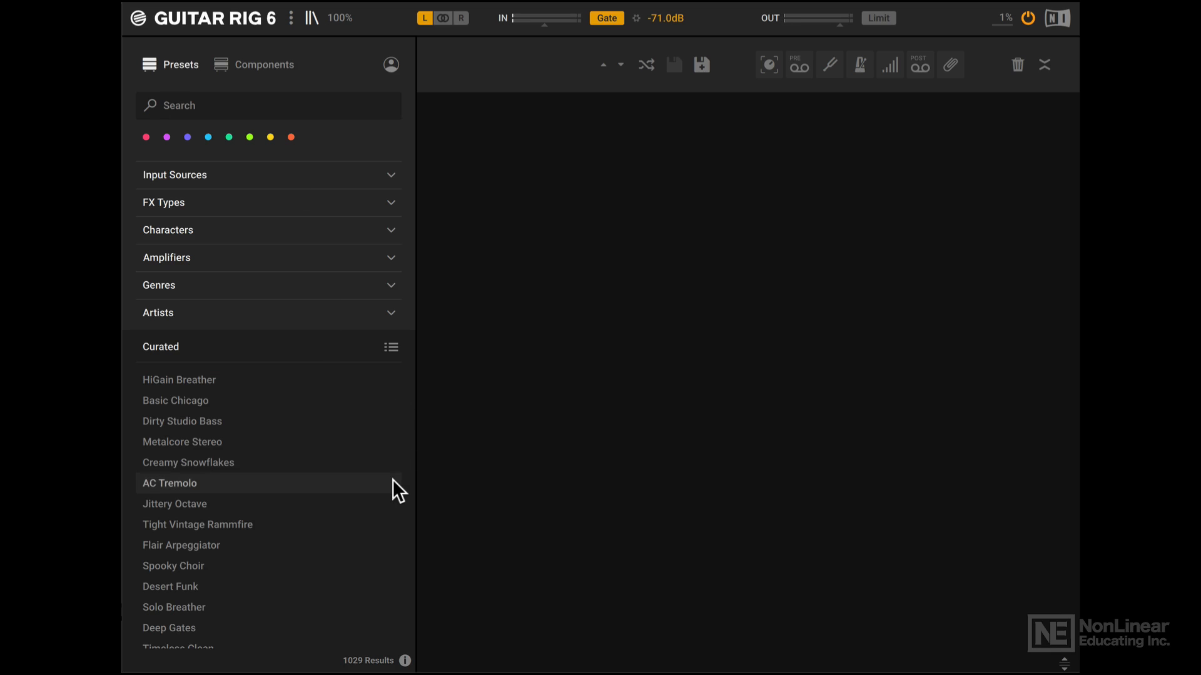
scroll(392, 480, "down", 10)
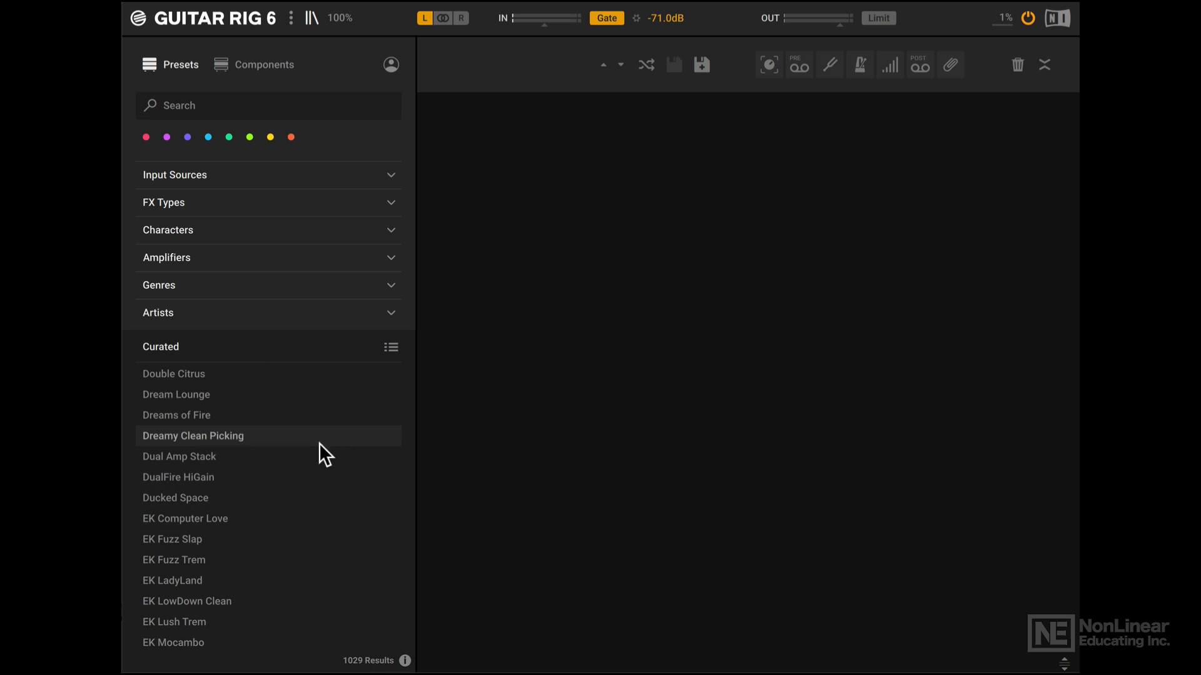
- Filter the presets by Guitar input source, Filter effect type and Wah-Wah subtype, and load the Funky Autowah preset
left_click(216, 172)
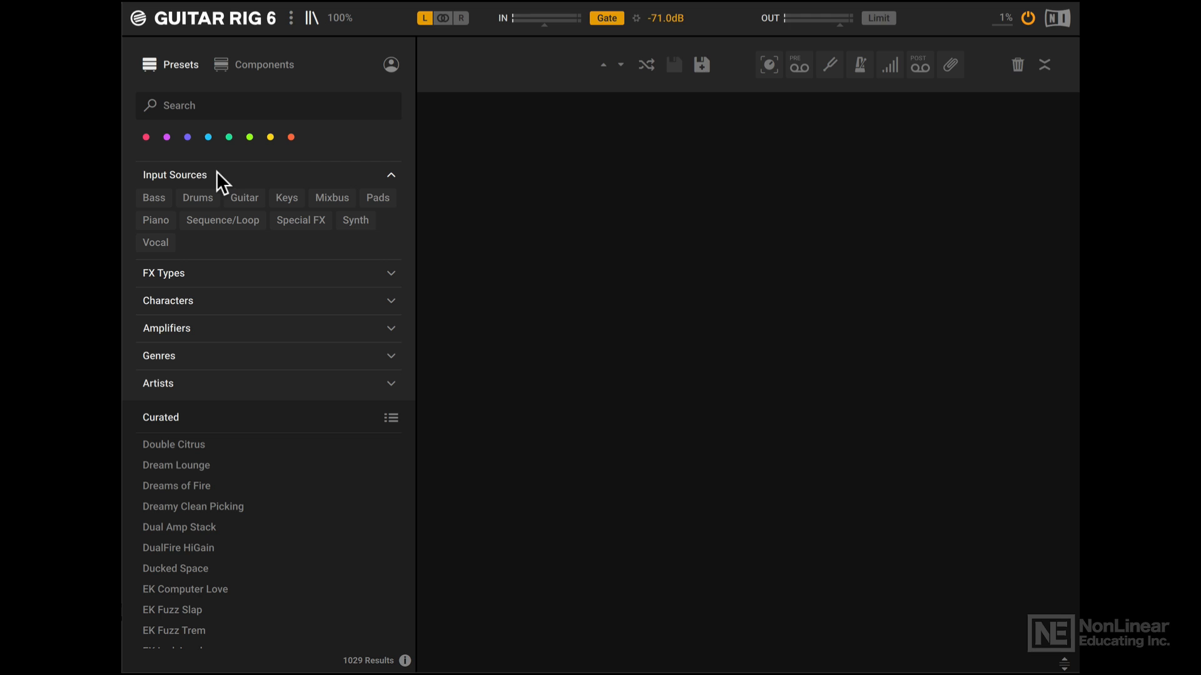
left_click(249, 198)
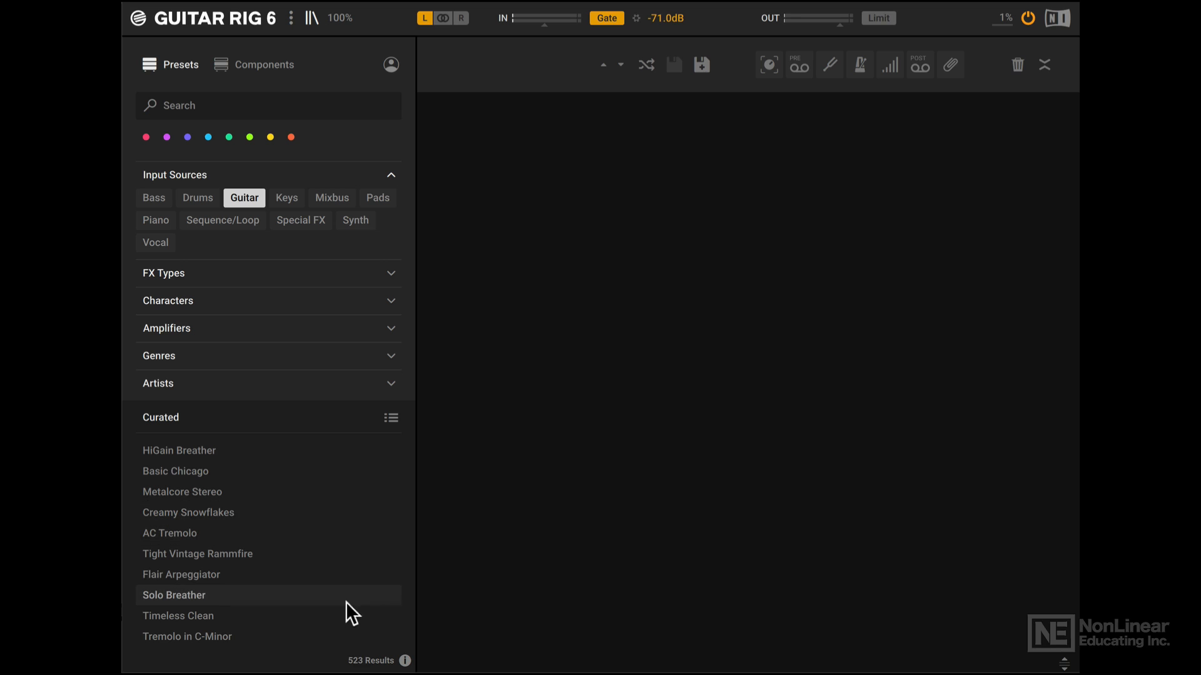
left_click(220, 275)
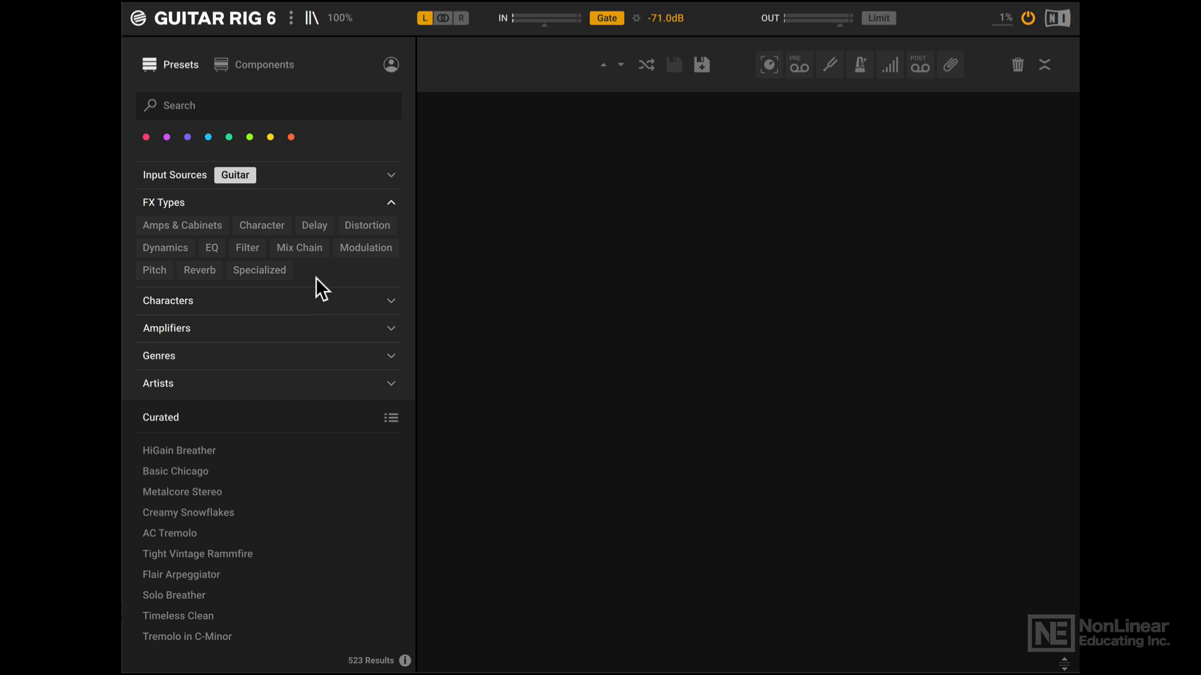
left_click(249, 247)
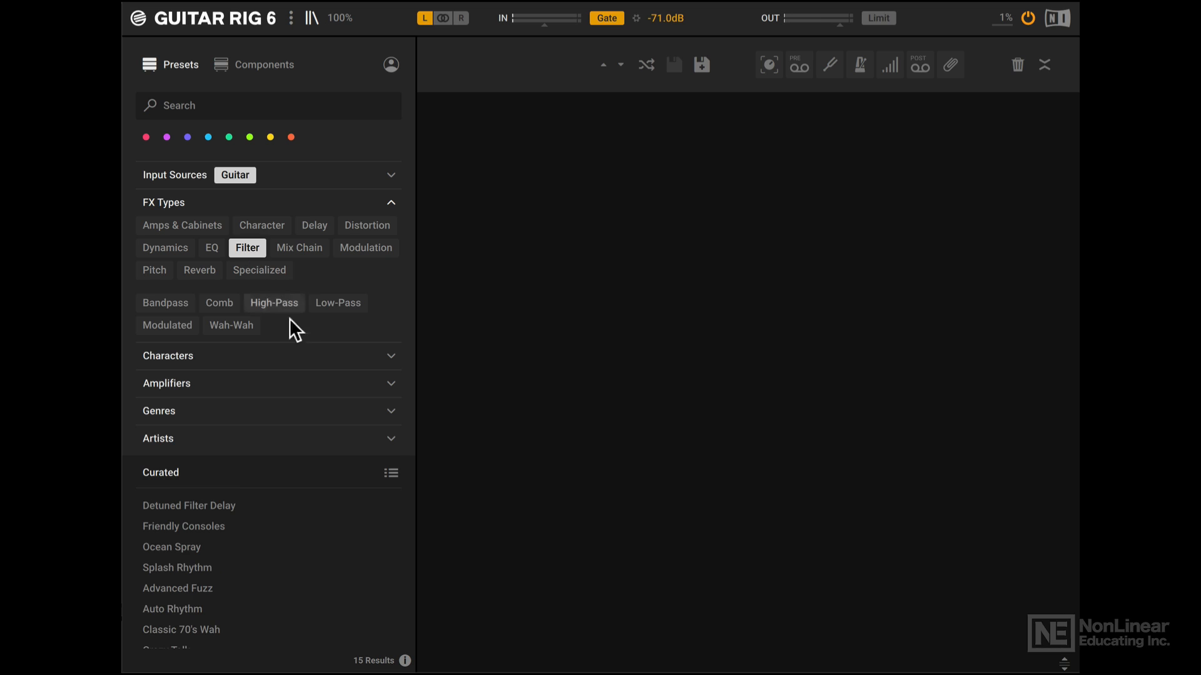
left_click(236, 326)
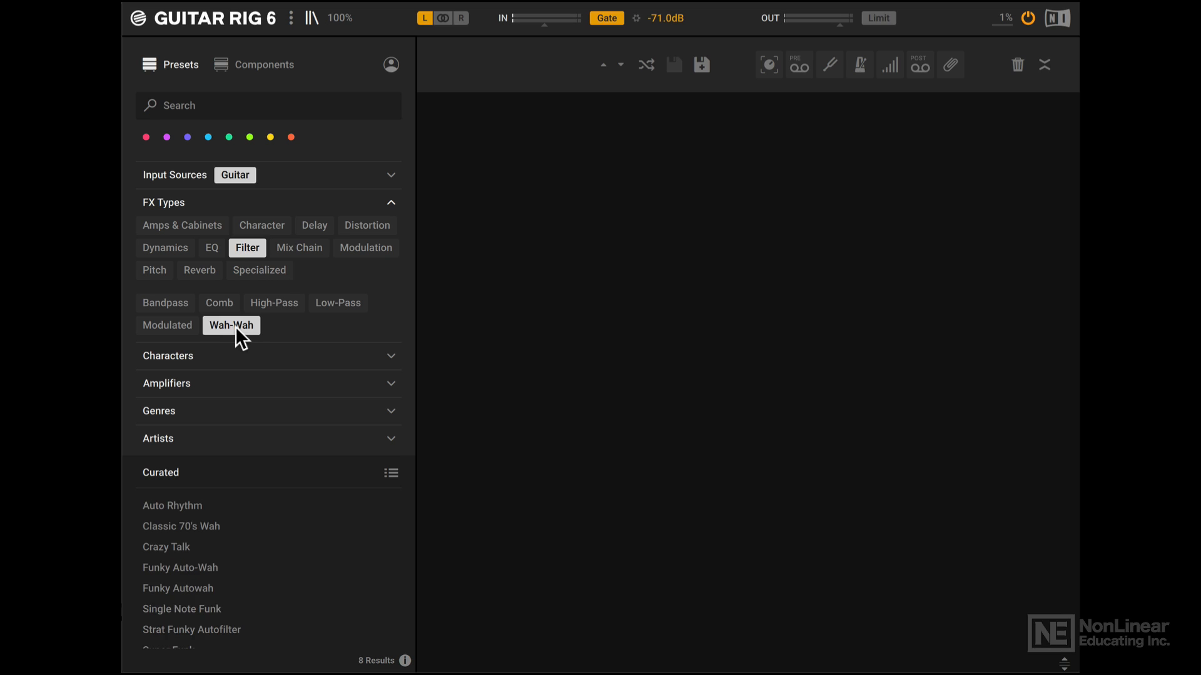
left_click(222, 587)
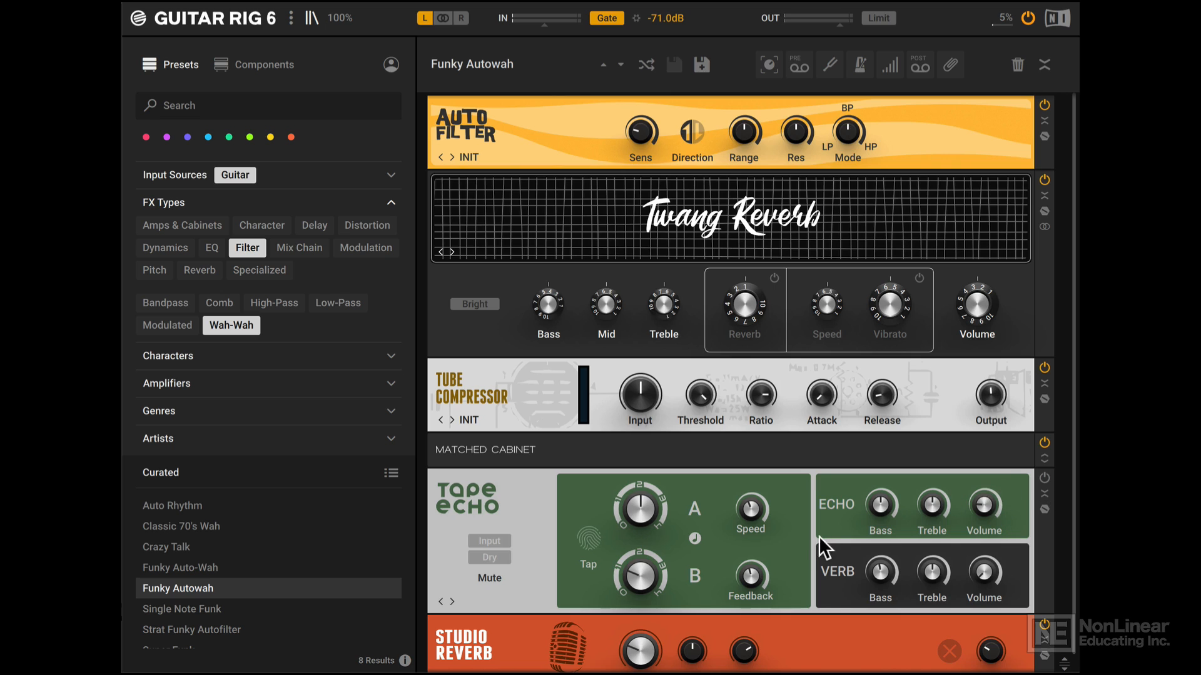
- Delete the Tape Echo from the rack and move the Studio Reverb between the Auto Filter and the Twang Reverb amp
left_click(533, 490)
right_click(532, 490)
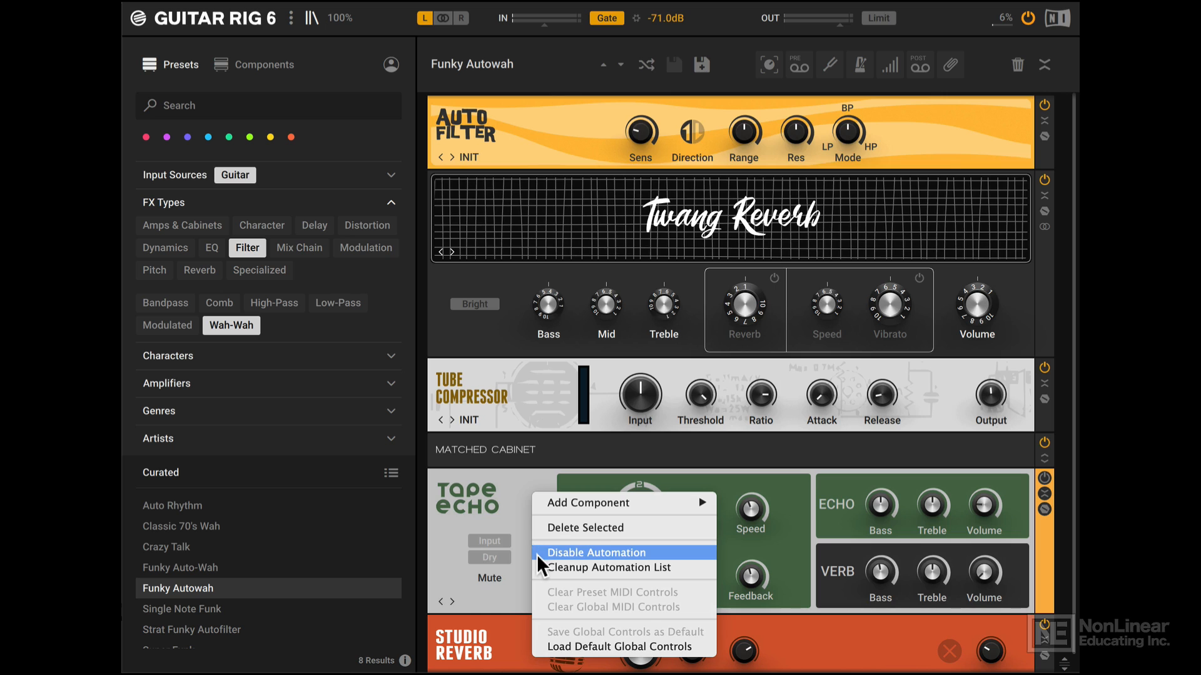
left_click(564, 527)
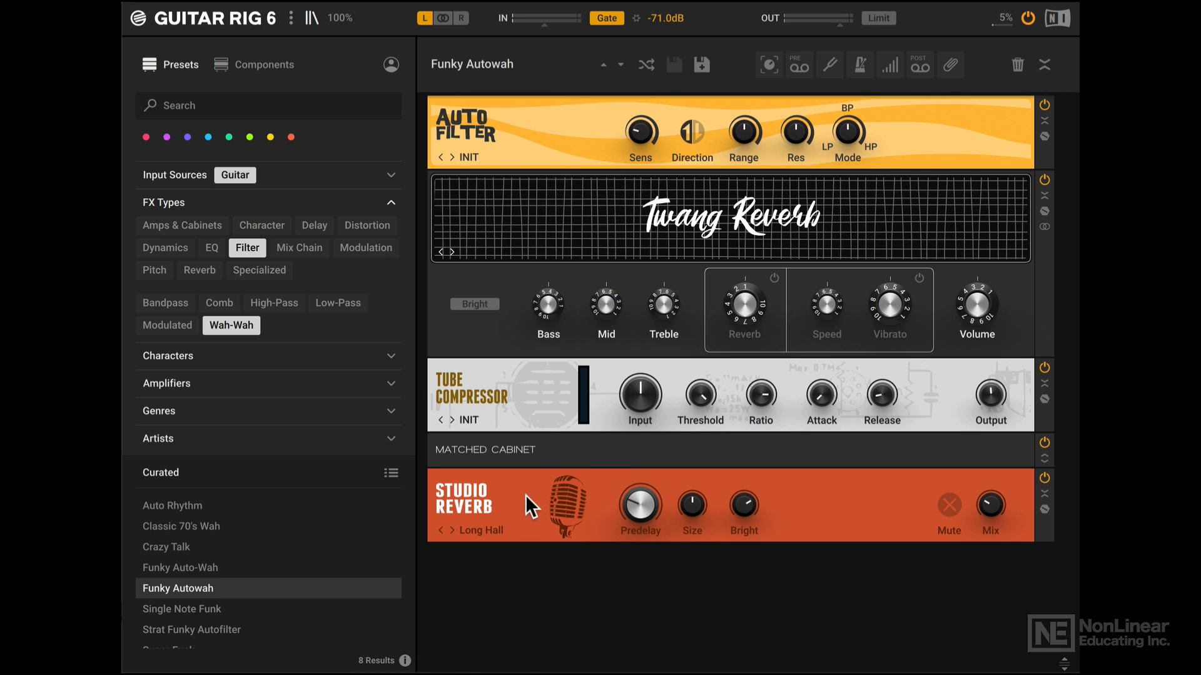
left_click_drag(521, 495, 522, 166)
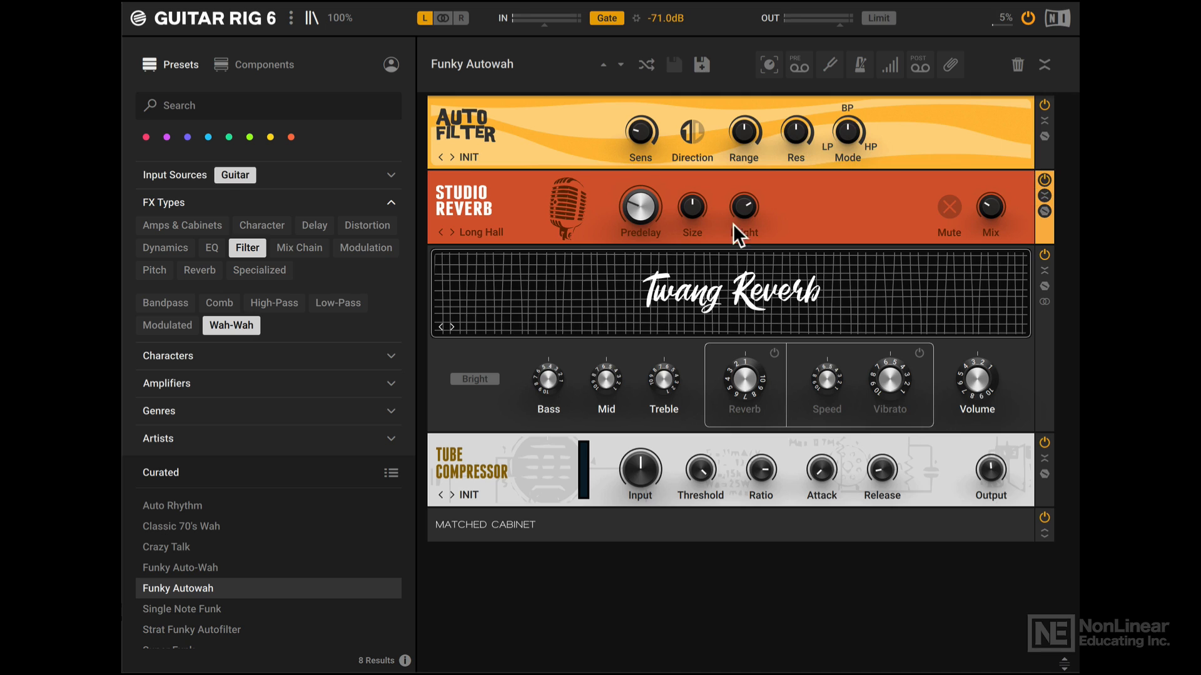
- Clear all components from the rack and add the Chicago amplifier from the Amplifiers category
left_click(1018, 65)
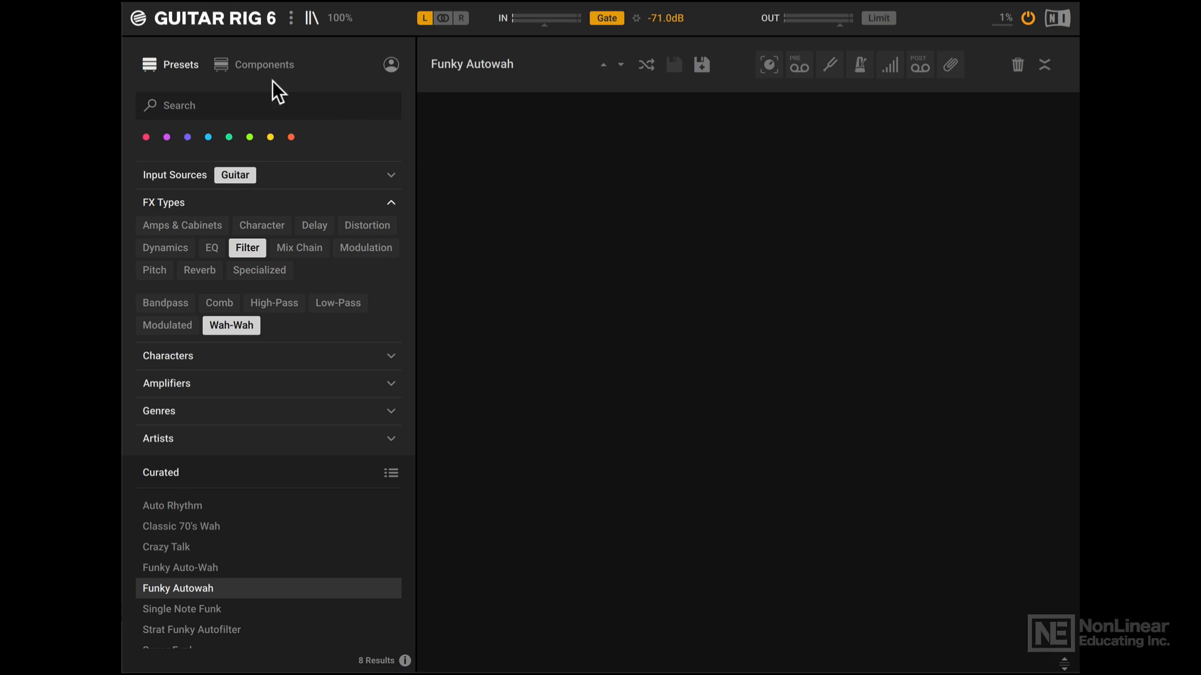
left_click(257, 64)
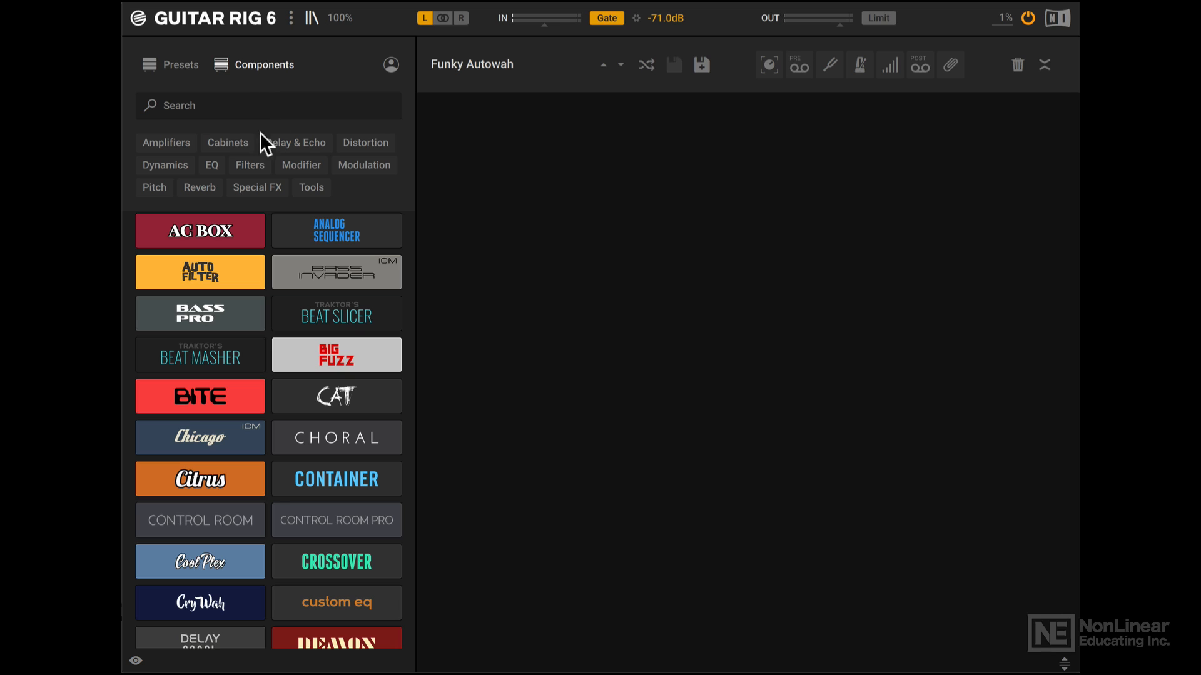
left_click(182, 142)
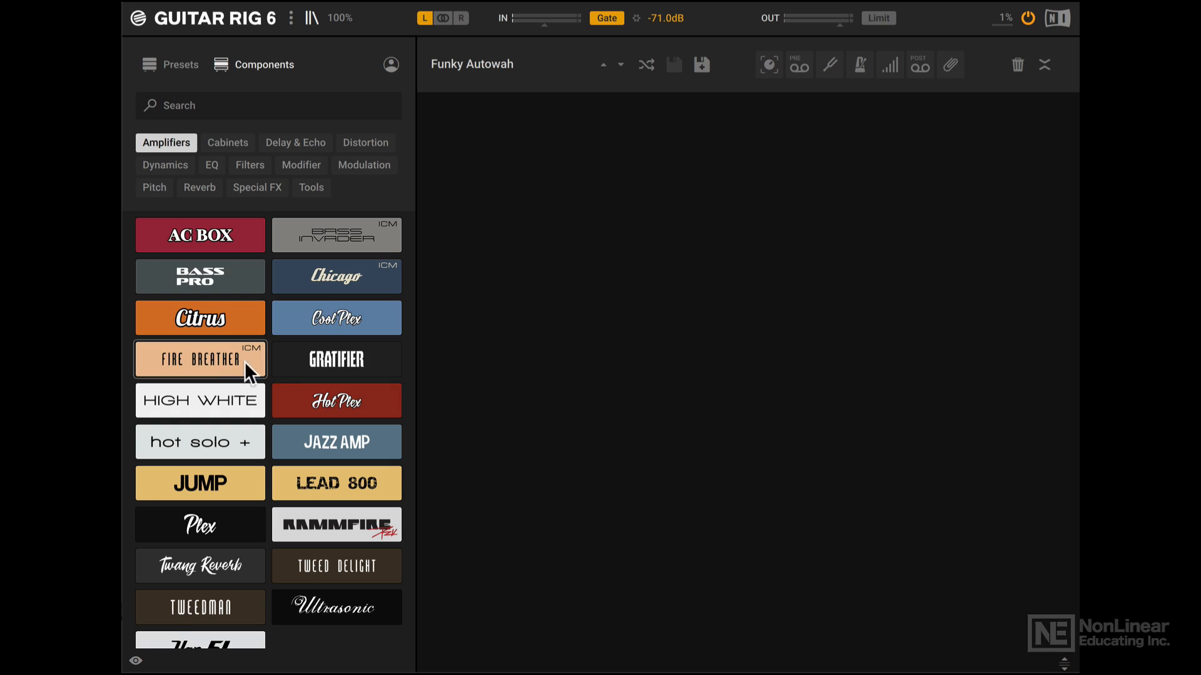
left_click_drag(346, 279, 601, 206)
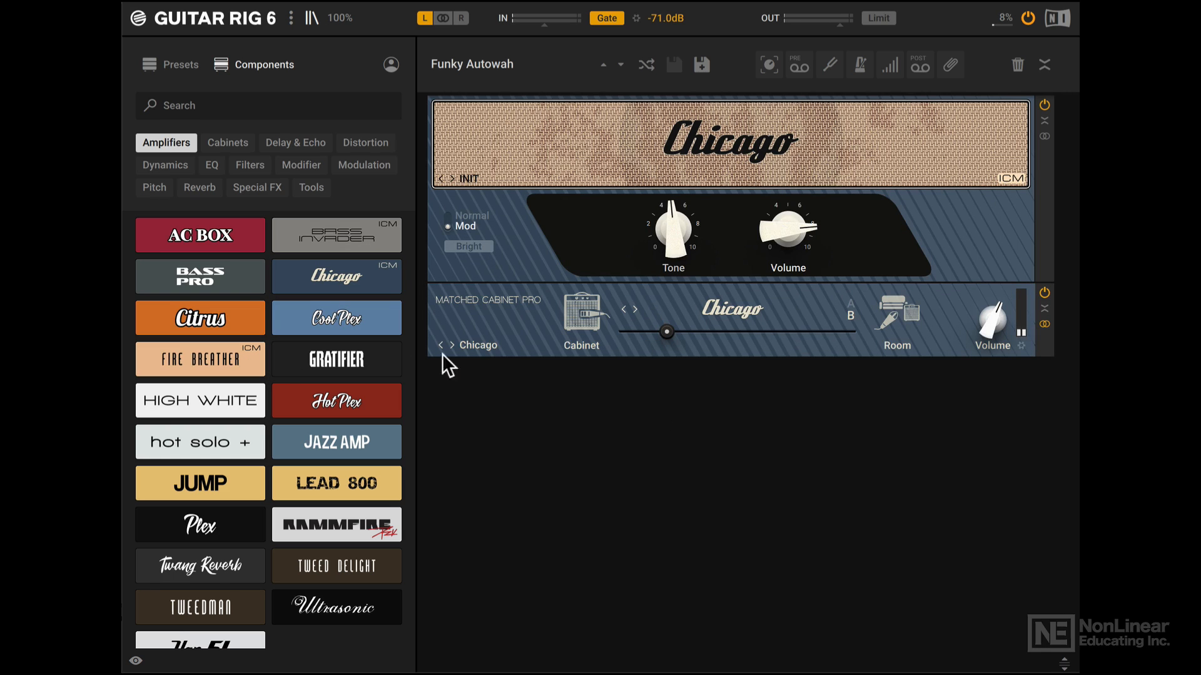
- Add the Wah Wah component from the Filters category ahead of the Chicago amplifier in the rack
left_click(251, 165)
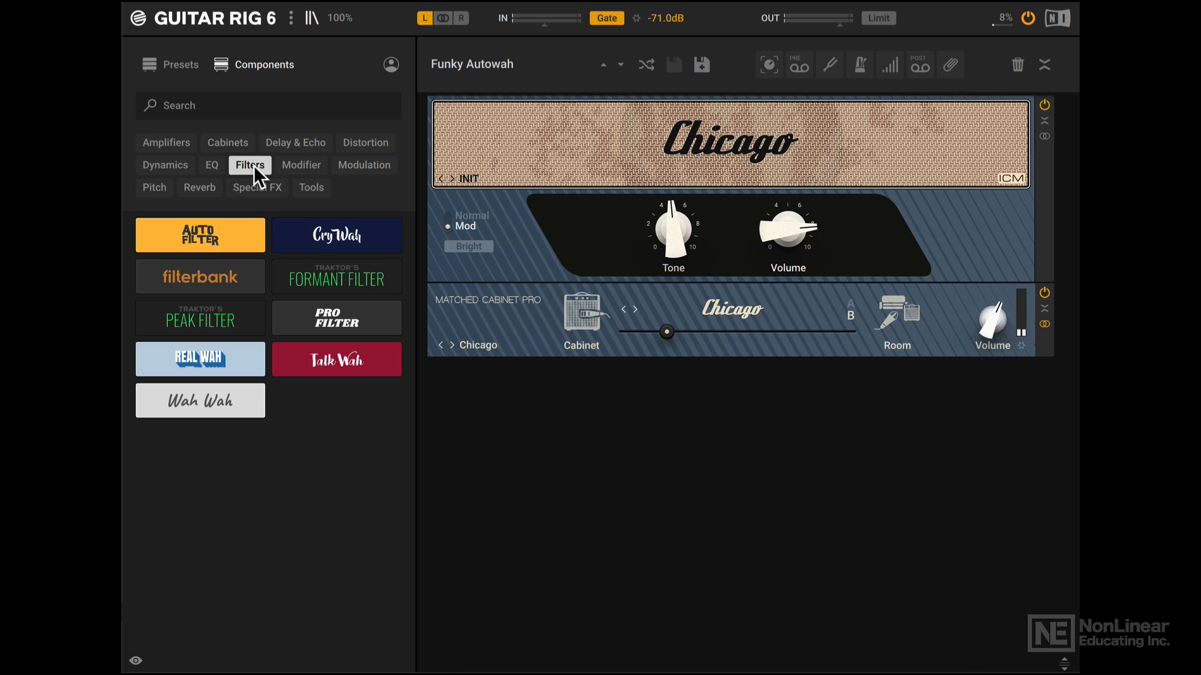
left_click_drag(197, 405, 527, 94)
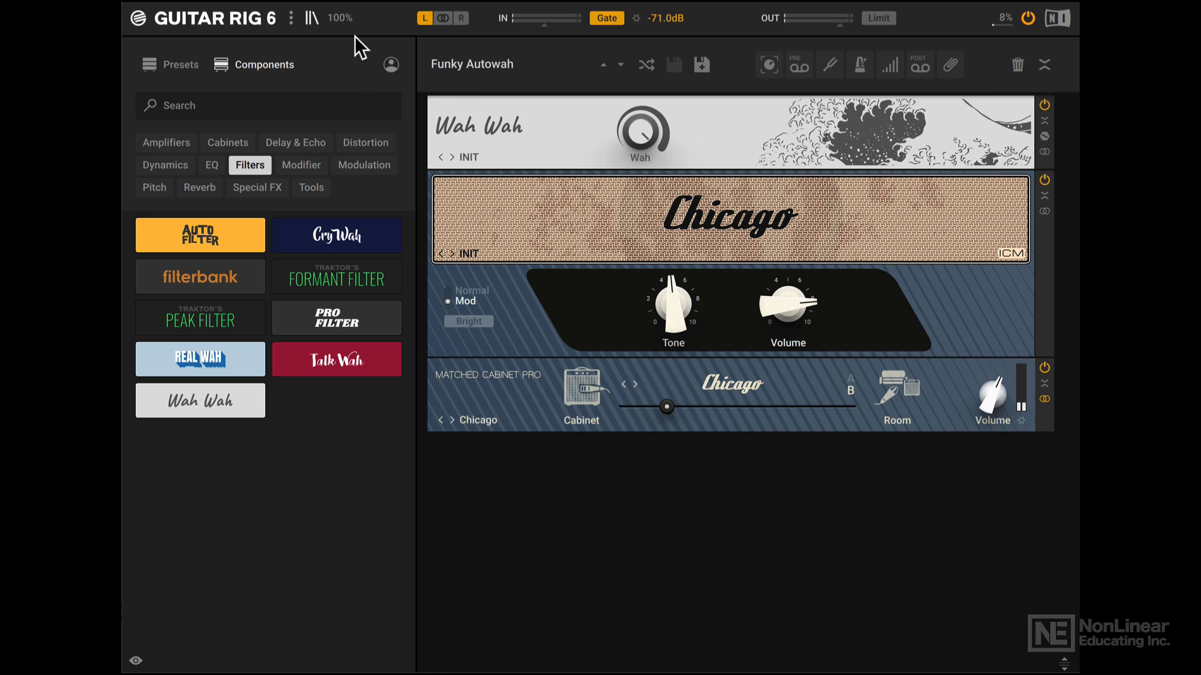
- Try the interface size at 150% and 75%, and return it to 100%
left_click(342, 17)
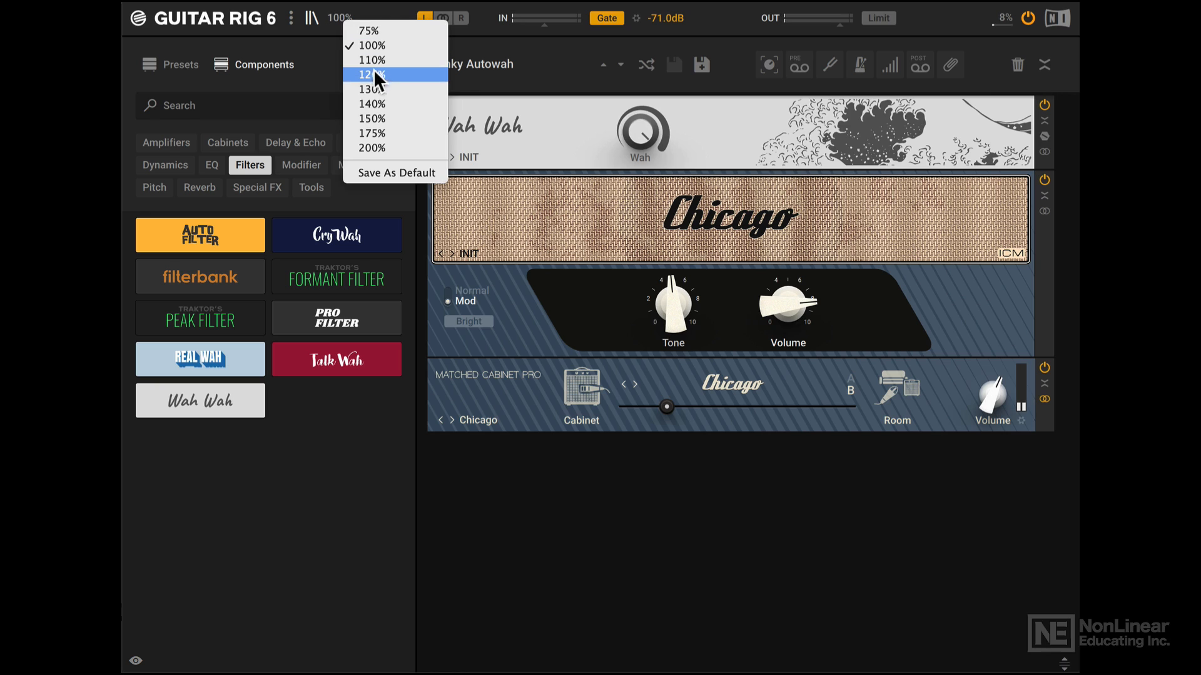
left_click(378, 113)
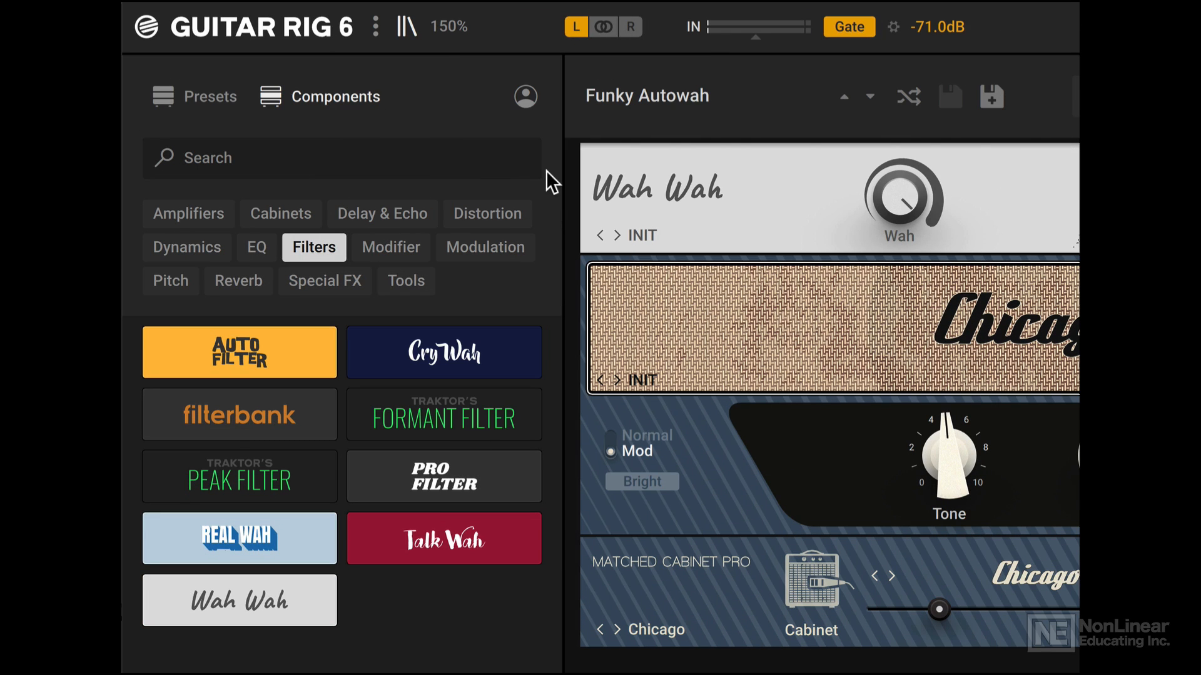
left_click(445, 27)
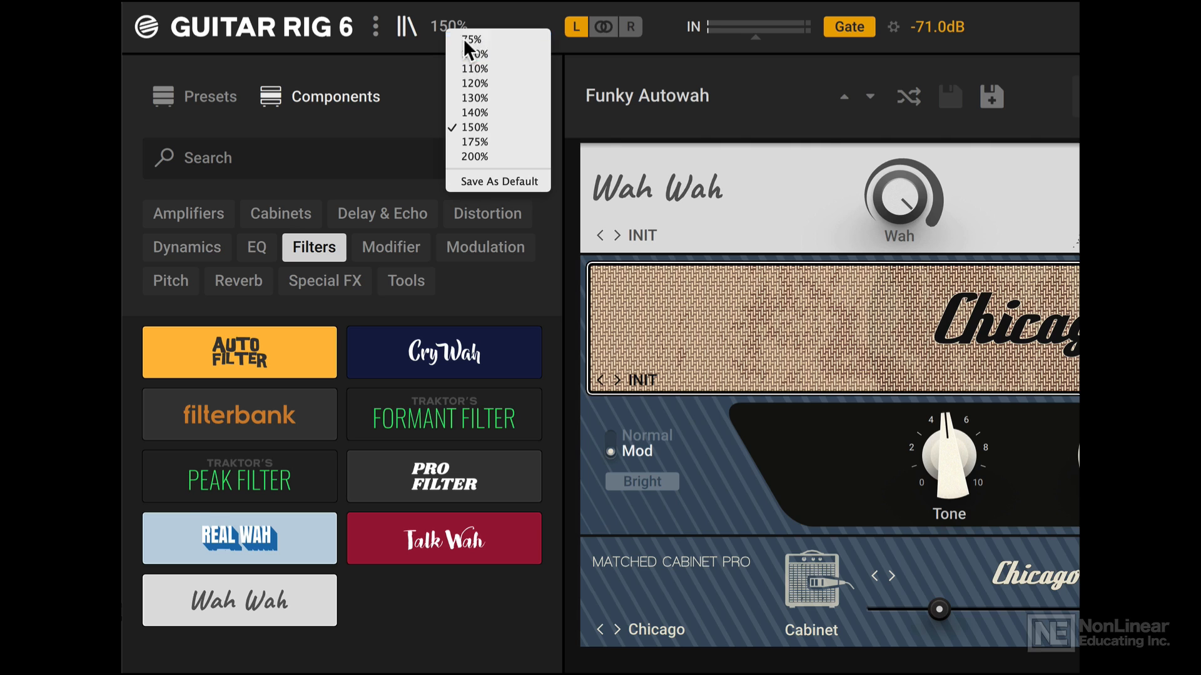
left_click(463, 39)
left_click(284, 11)
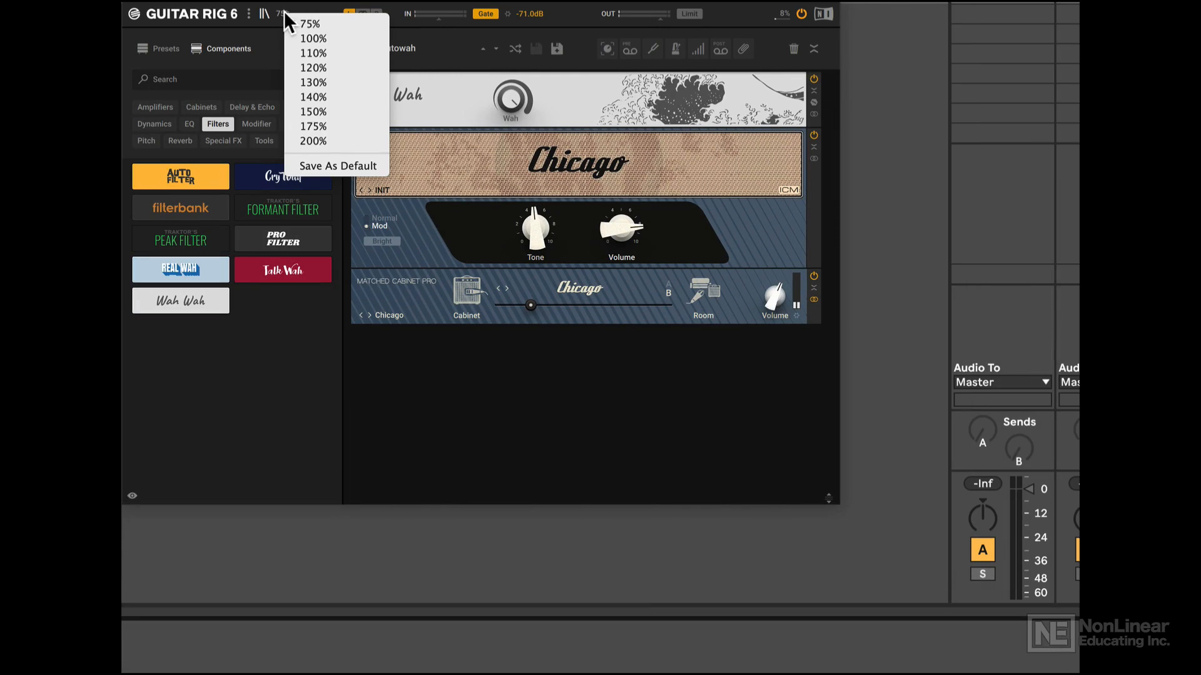
left_click(321, 38)
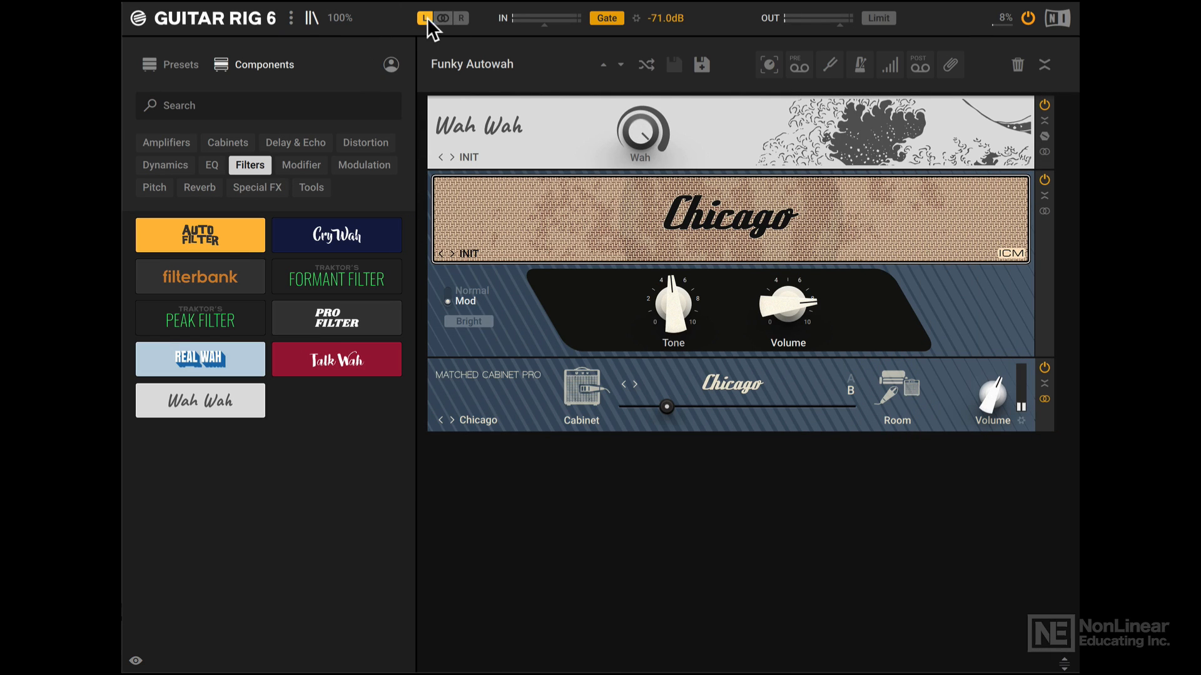
- Try another input channel setting, return to the left channel, and nudge the input level back and forth
left_click(448, 18)
left_click(426, 18)
left_click_drag(542, 24, 546, 24)
left_click_drag(543, 23, 544, 24)
- Adjust the noise gate threshold to -58.7 dB, using the gate's learn function
left_click_drag(664, 22, 666, 15)
left_click(636, 17)
mouse_move(571, 31)
- Adjust the output level with the limiter enabled, and bypass the overall processing
left_click_drag(841, 26, 833, 26)
left_click(1030, 17)
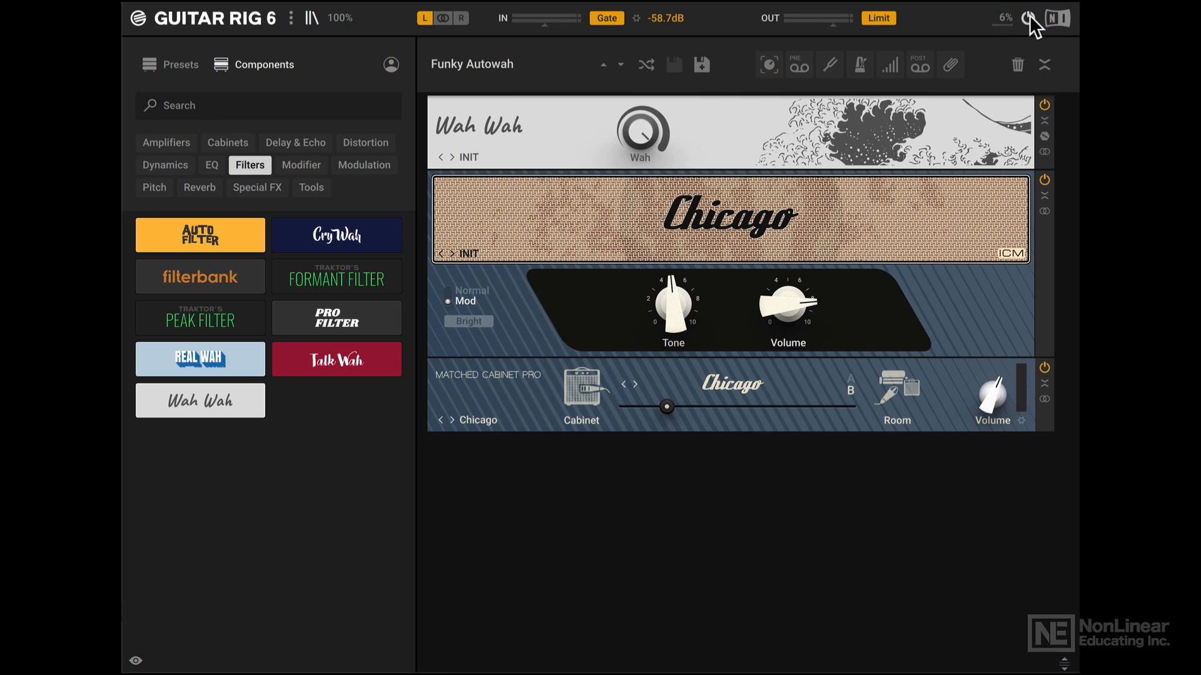